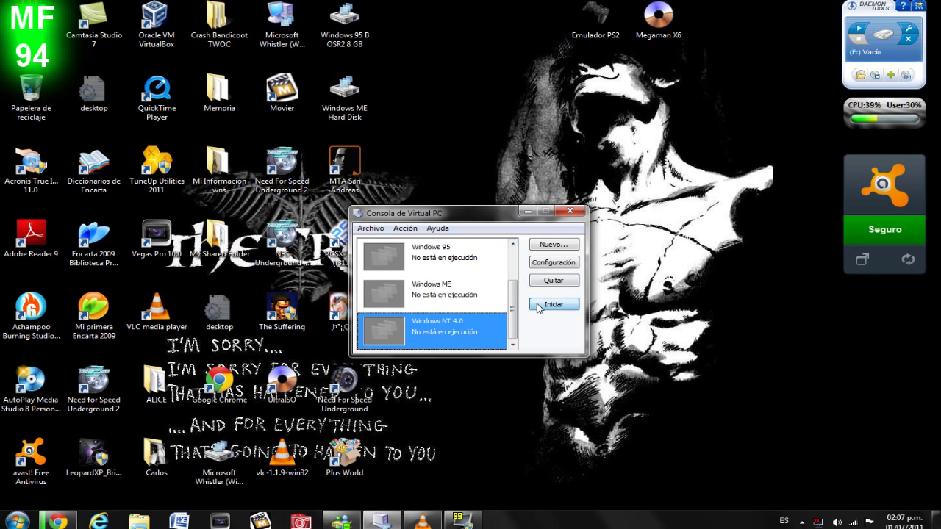
# Boot Windows NT Workstation version 4.00 in the virtual machine and reposition its window near the upper edge of the desktop
pyautogui.moveTo(416, 16); pyautogui.dragTo(410, 73)
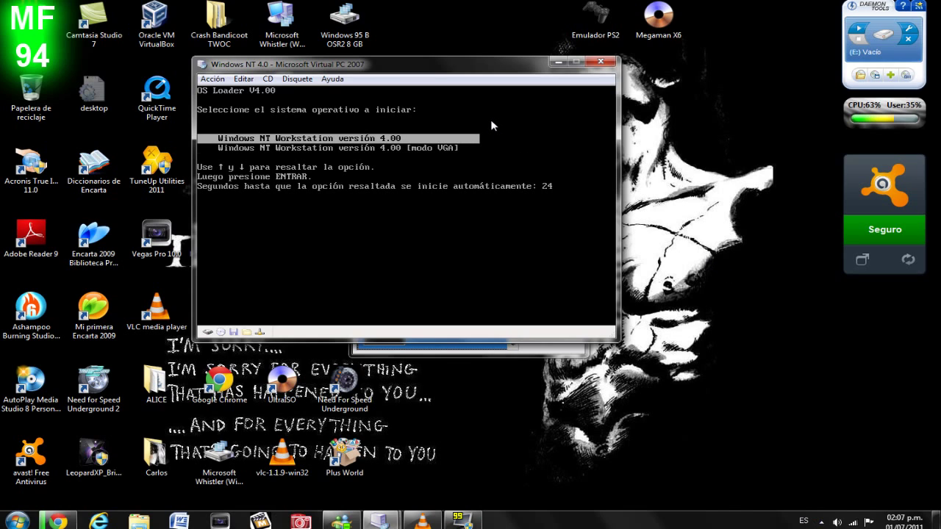
pyautogui.press('Down')
pyautogui.press('Up')
pyautogui.press('Return')
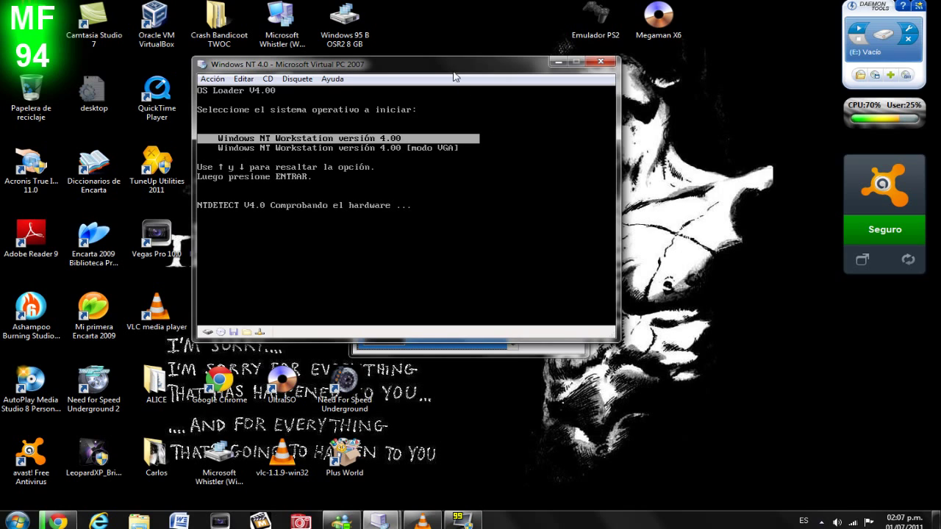
pyautogui.moveTo(435, 65); pyautogui.dragTo(448, 16)
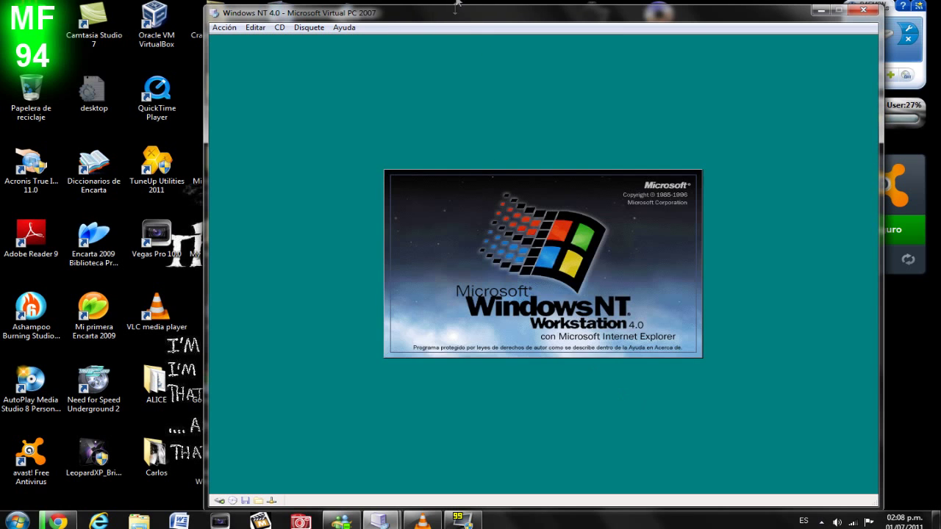
pyautogui.moveTo(456, 23); pyautogui.dragTo(441, 16)
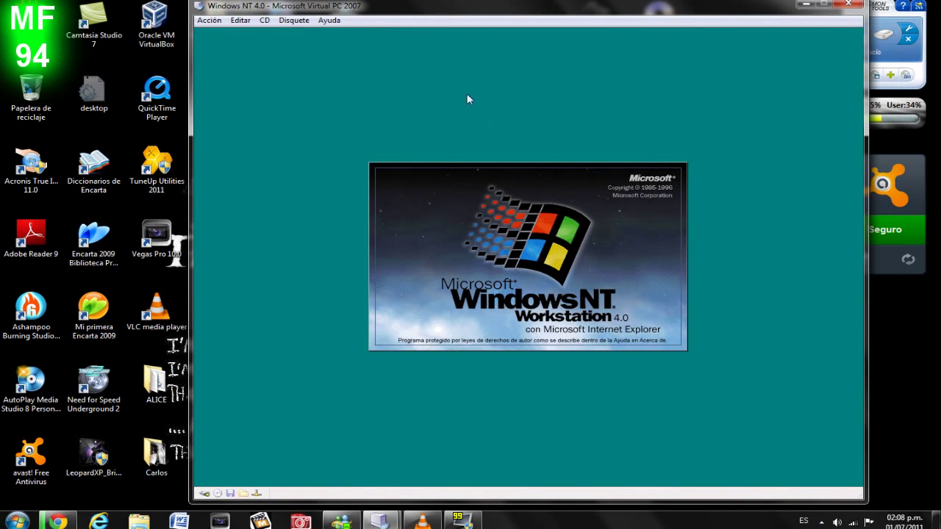
# Bring up the Windows NT logon dialog in the virtual machine and sign in with the Administrador account
pyautogui.click(208, 21)
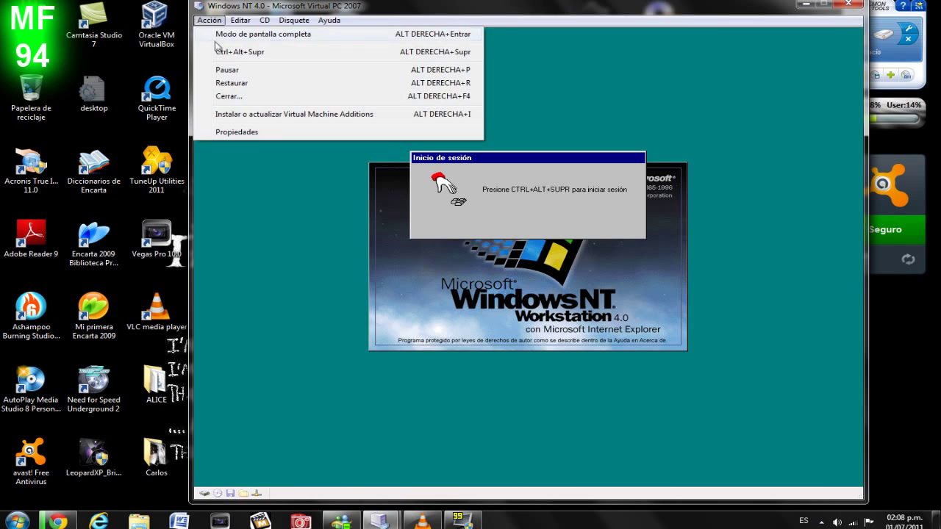
pyautogui.click(221, 51)
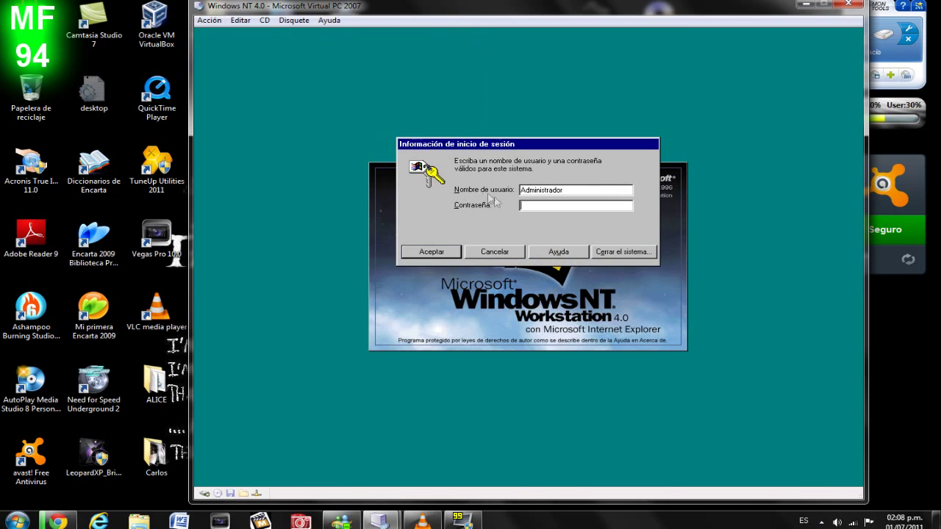
pyautogui.click(439, 253)
pyautogui.click(555, 317)
pyautogui.click(435, 247)
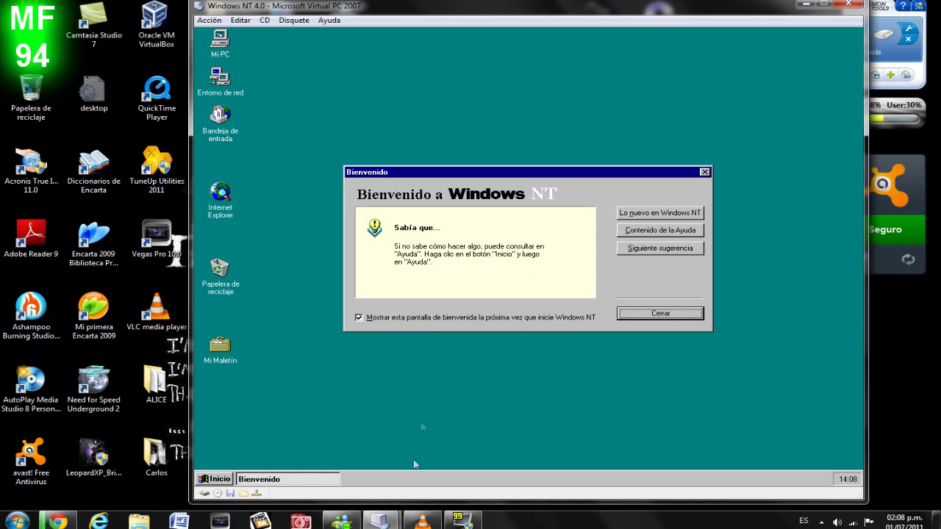
# Switch to VLC media player on the host, trigger playback and minimize the player
pyautogui.click(423, 521)
pyautogui.click(353, 261)
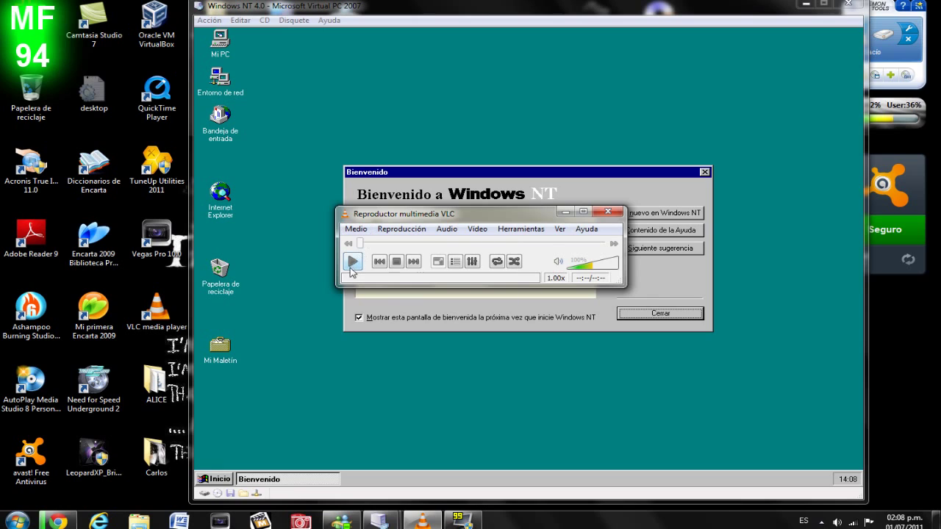
pyautogui.click(566, 213)
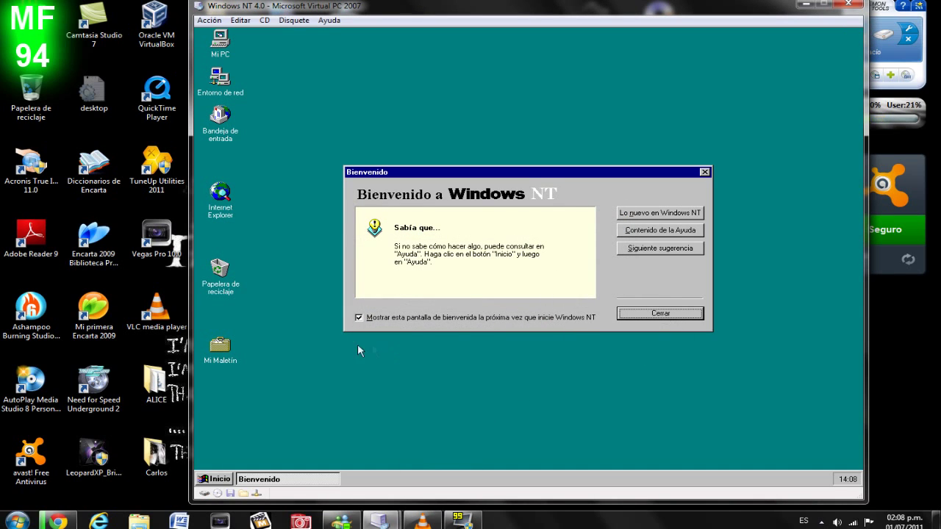
# Close the Windows NT welcome dialog and look over the Start menu entries
pyautogui.click(679, 315)
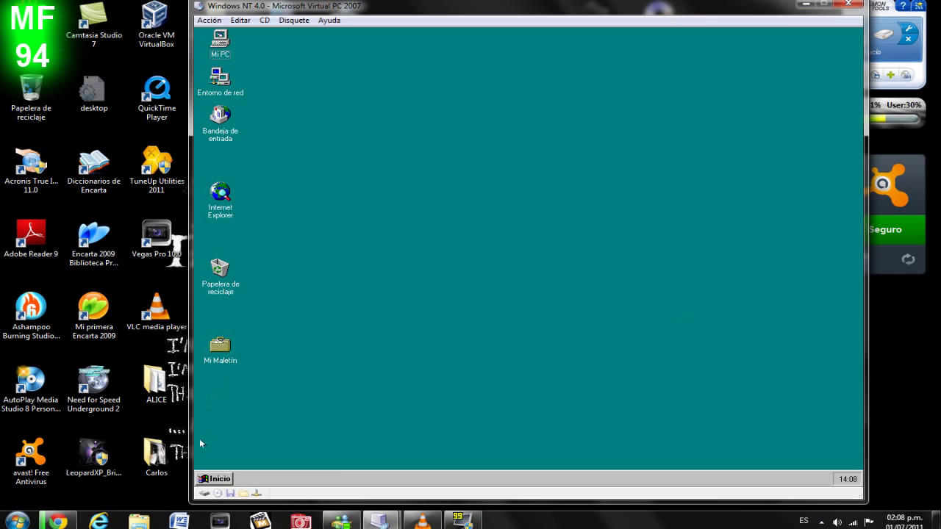
pyautogui.click(207, 480)
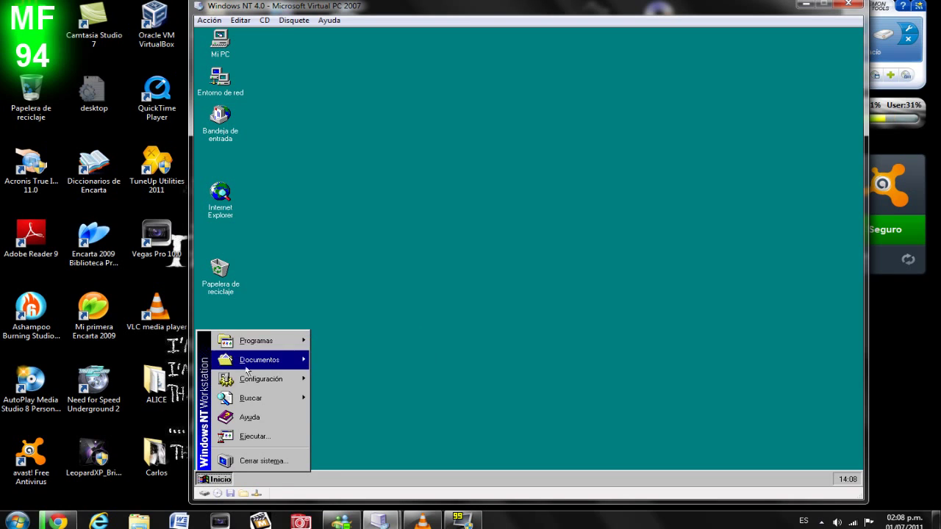
pyautogui.click(368, 215)
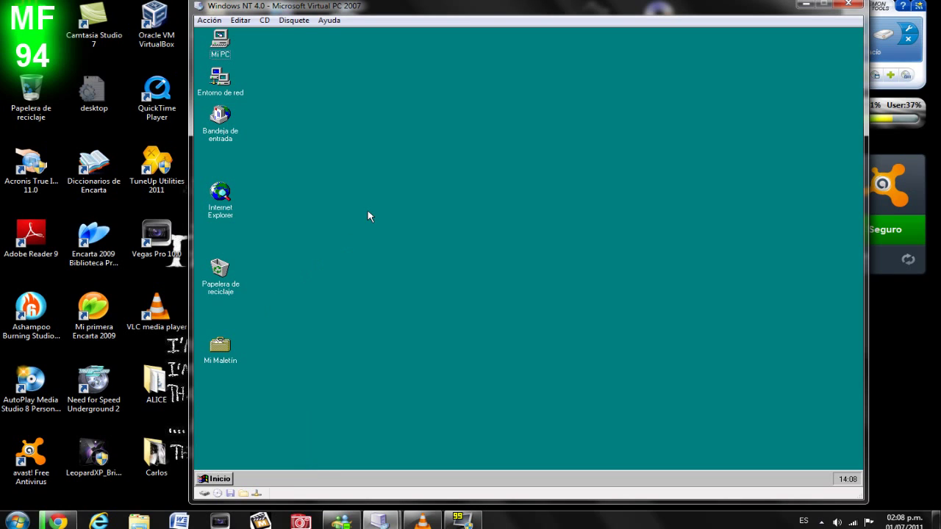
# View the contents of Entorno de red and close its window
pyautogui.doubleClick(221, 76)
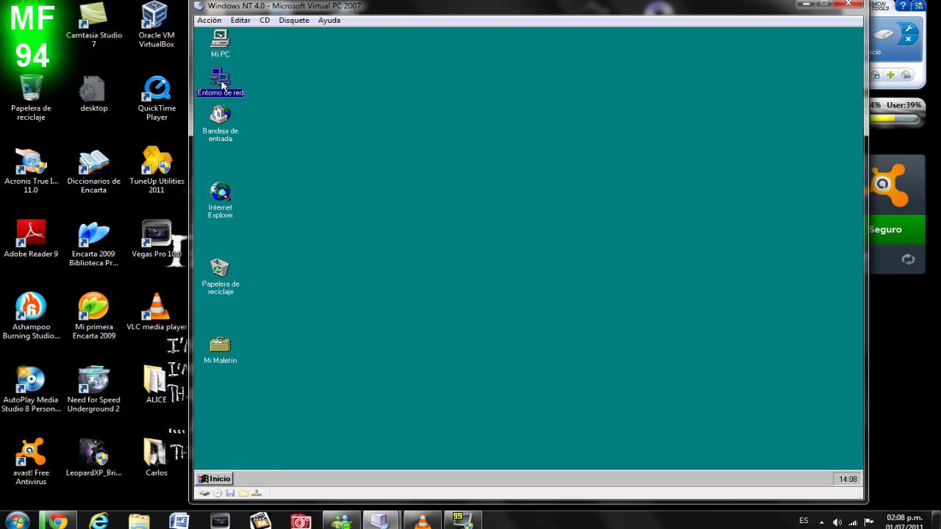
pyautogui.click(526, 286)
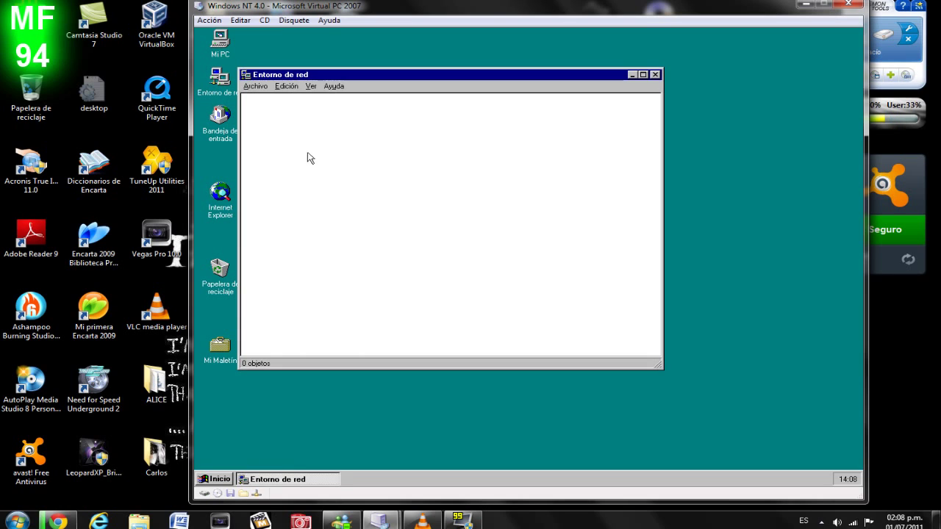
pyautogui.click(655, 75)
# Open the display properties from the Control Panel in Mi PC and move the dialog so it is fully accessible
pyautogui.doubleClick(214, 50)
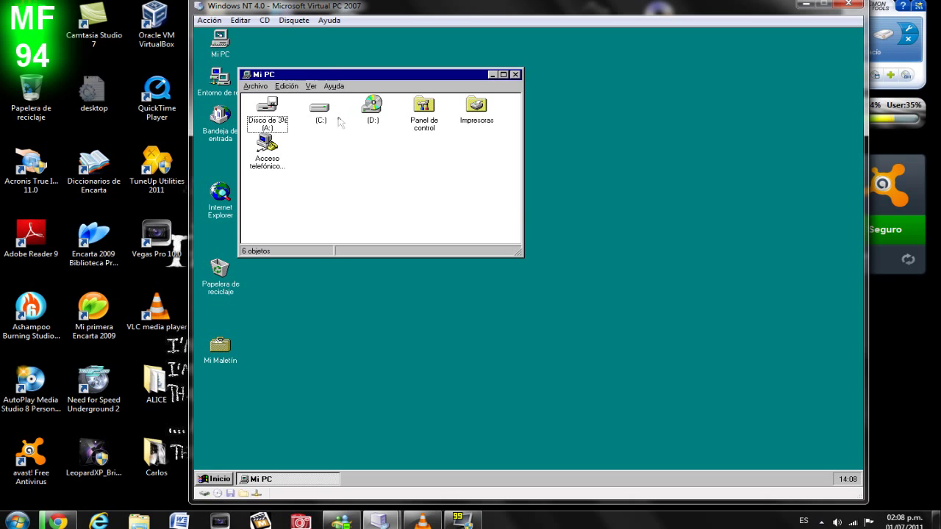
pyautogui.doubleClick(425, 106)
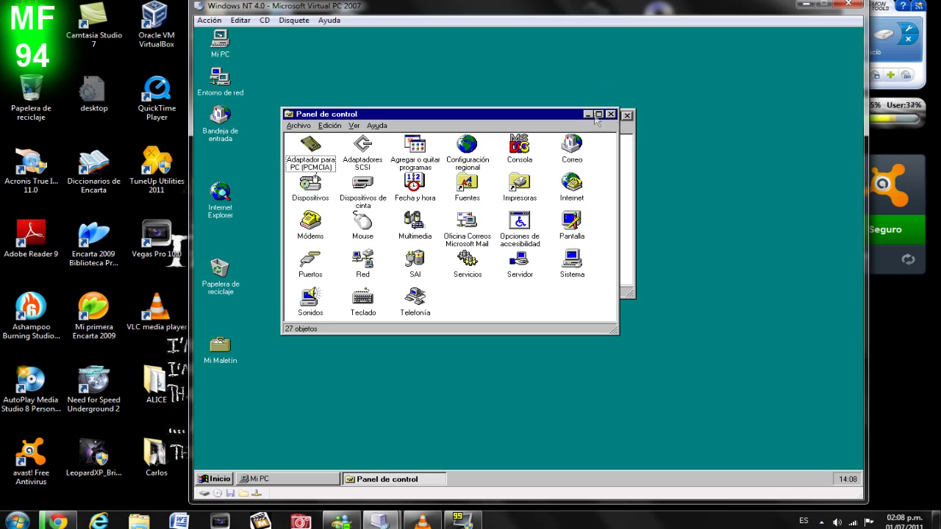
pyautogui.click(573, 227)
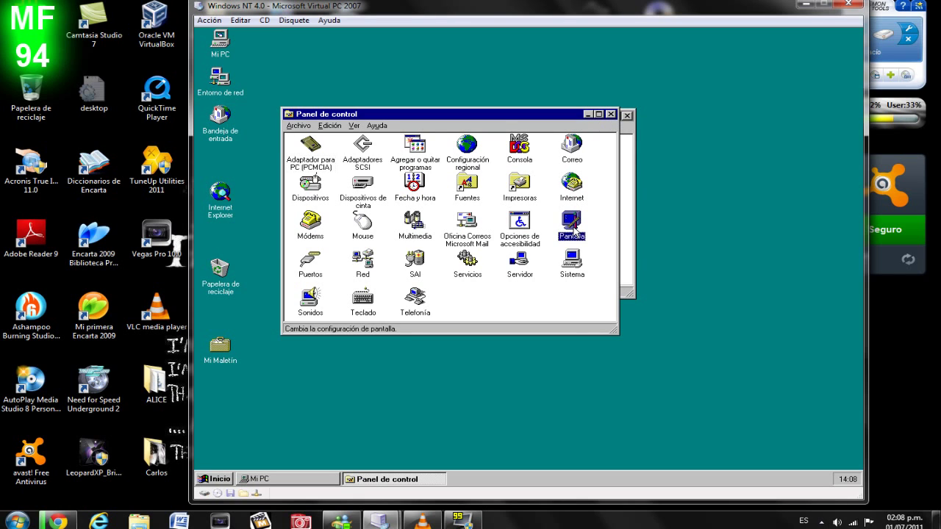
pyautogui.doubleClick(573, 228)
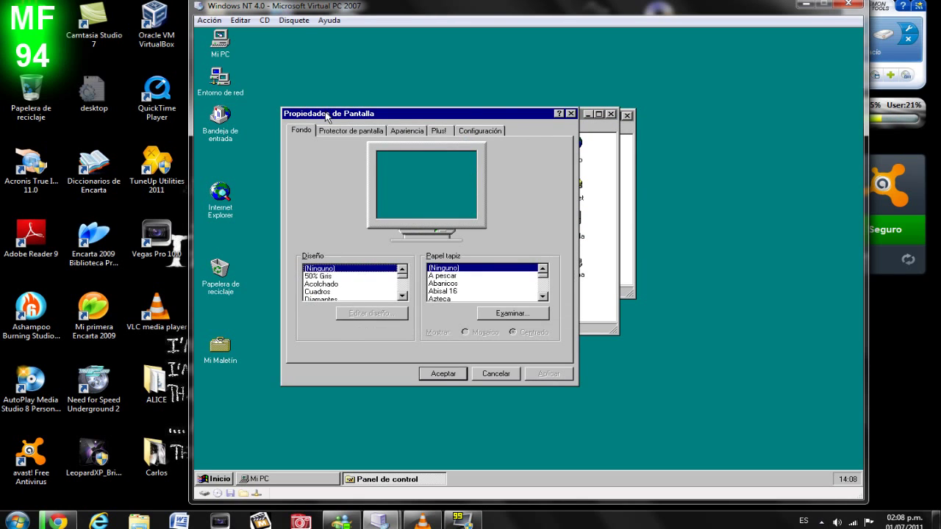
pyautogui.moveTo(326, 115); pyautogui.dragTo(300, 158)
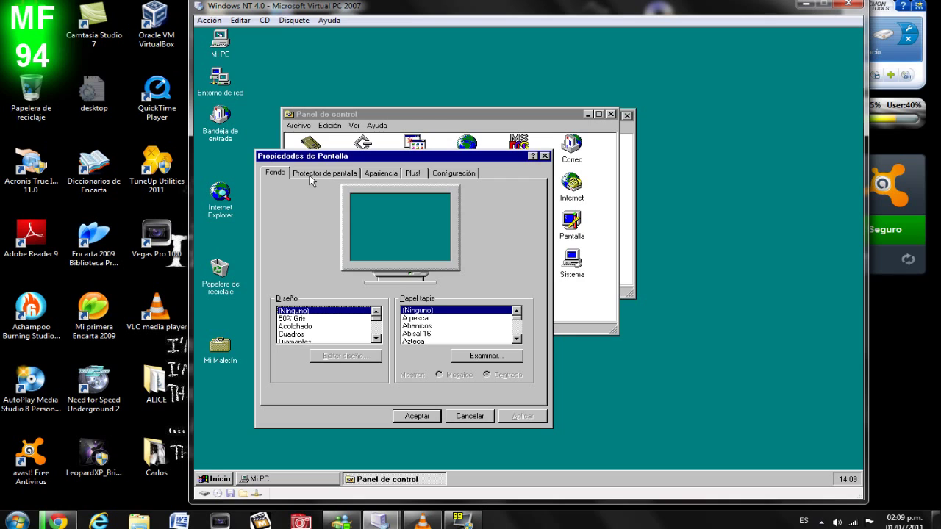
# Examine the screen saver, appearance, Plus! and display configuration settings, previewing the 3D FlowerBox (OpenGL) screen saver
pyautogui.click(312, 176)
pyautogui.click(372, 173)
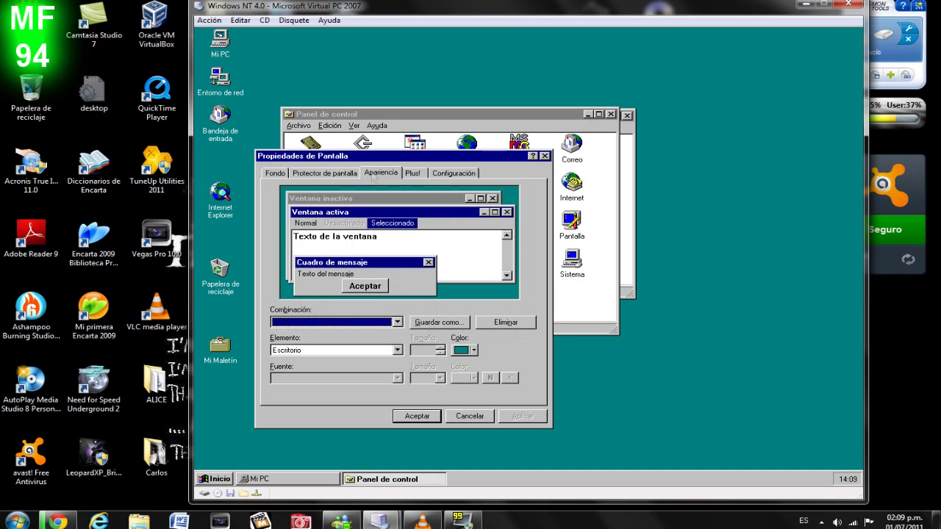
pyautogui.click(349, 174)
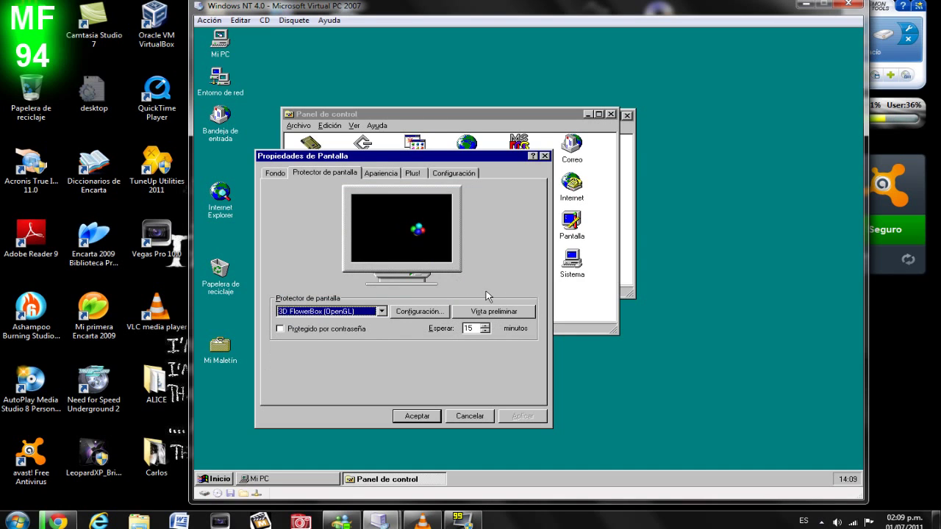
pyautogui.click(479, 314)
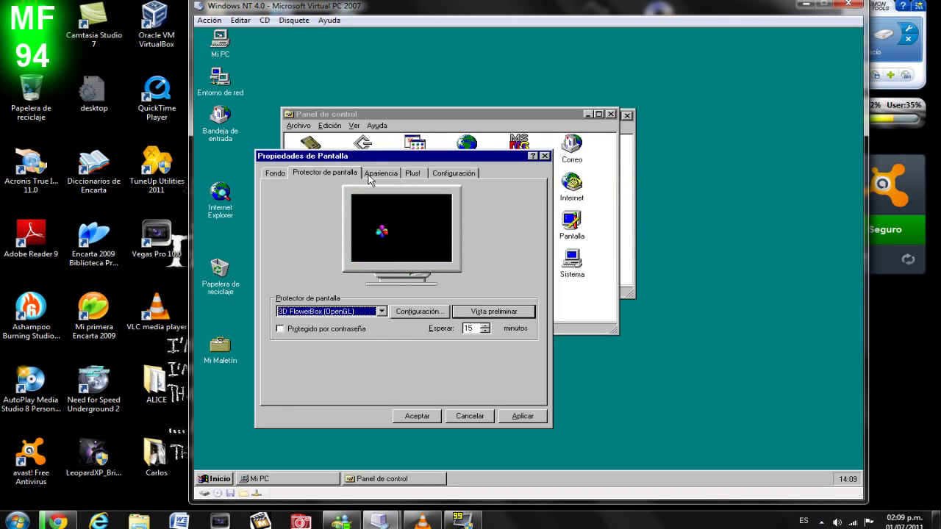
pyautogui.click(372, 177)
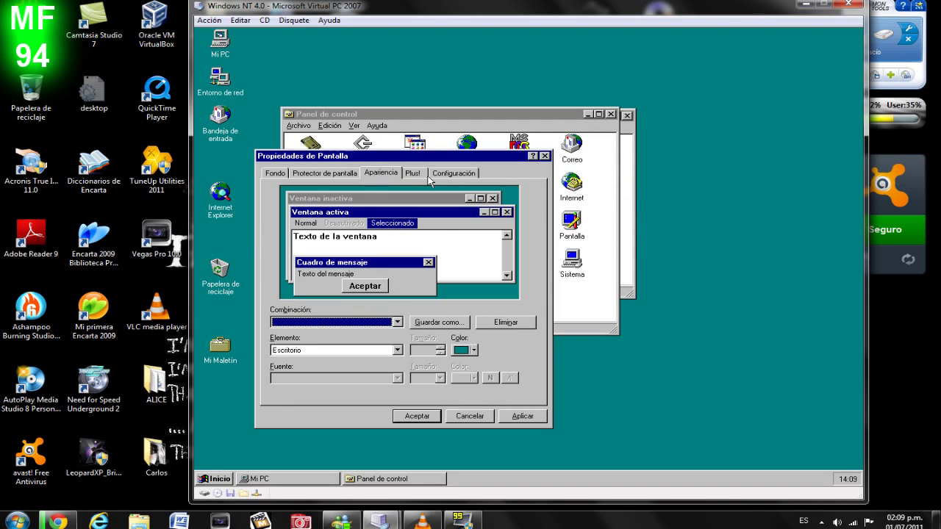
pyautogui.click(422, 175)
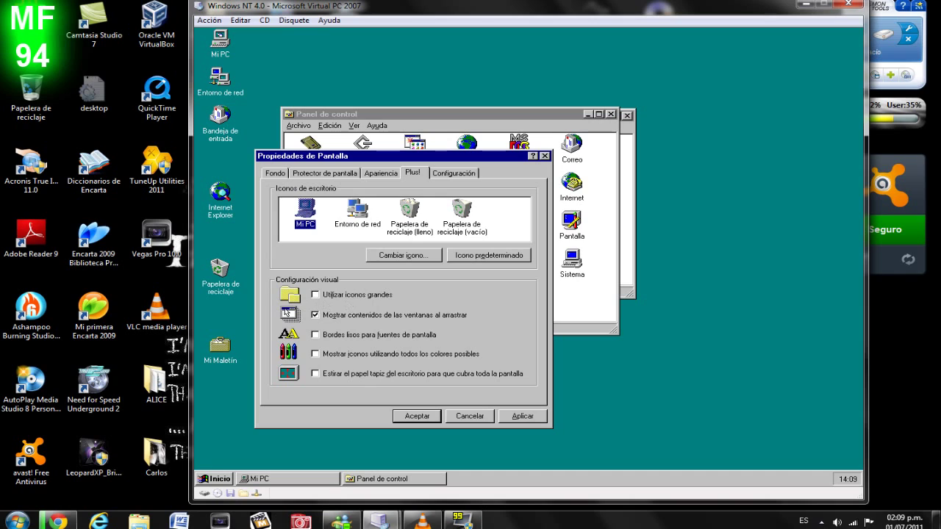
pyautogui.click(453, 176)
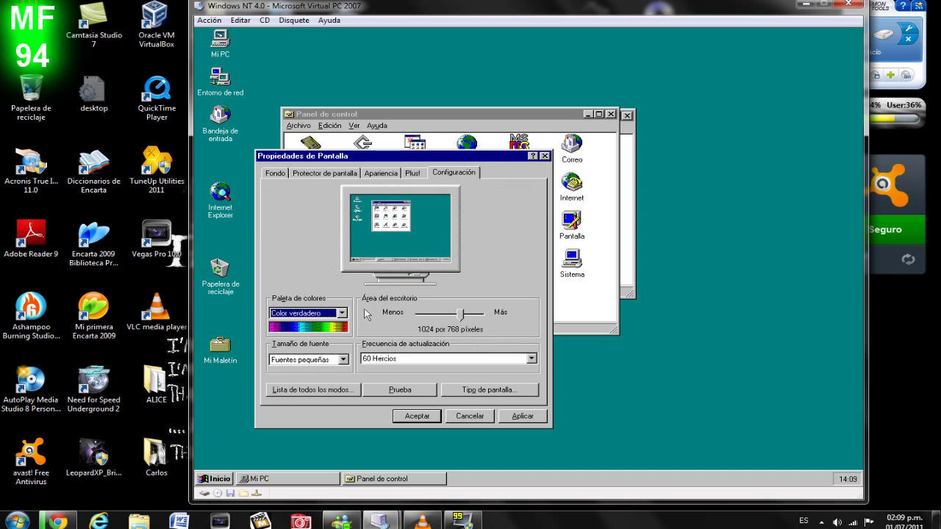
pyautogui.click(277, 173)
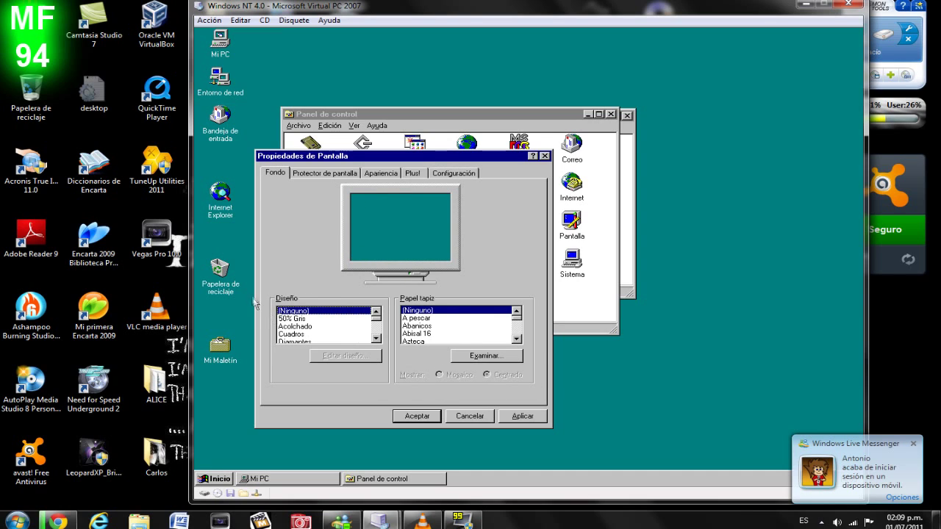
# Preview the available desktop background patterns through Trompo and return the pattern to (Ninguno)
pyautogui.click(294, 318)
pyautogui.press('Down')
pyautogui.press('Down')
pyautogui.press('Down')
pyautogui.press('Down')
pyautogui.press('Down')
pyautogui.press('Down')
pyautogui.press('Down')
pyautogui.press('Down')
pyautogui.press('Down')
pyautogui.press('Down')
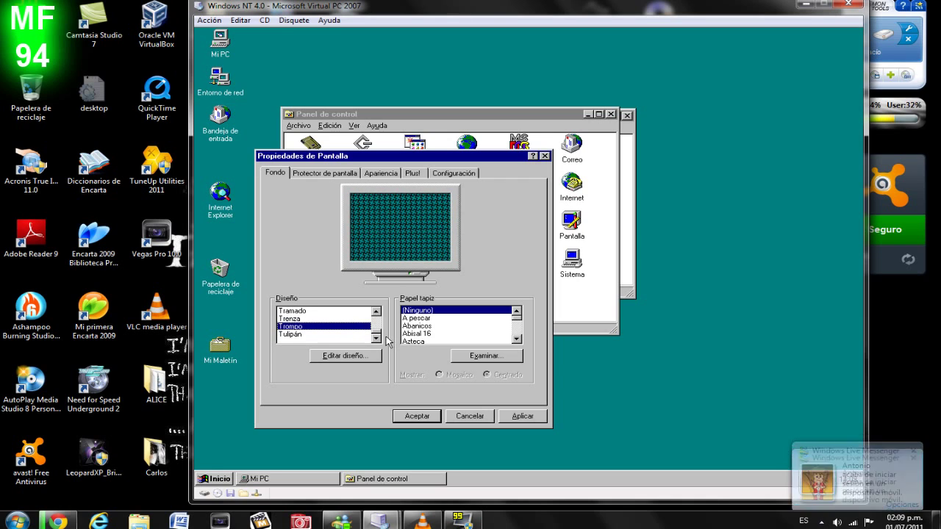
pyautogui.press('Home')
# Preview the available wallpapers down to winnt256 and close the display properties without applying any
pyautogui.click(422, 319)
pyautogui.press('Down')
pyautogui.press('Down')
pyautogui.press('Down')
pyautogui.press('Down')
pyautogui.press('Down')
pyautogui.press('Down')
pyautogui.press('Down')
pyautogui.press('Down')
pyautogui.press('Down')
pyautogui.press('Down')
pyautogui.press('Down')
pyautogui.press('Down')
pyautogui.press('Down')
pyautogui.press('Down')
pyautogui.press('Down')
pyautogui.press('Down')
pyautogui.press('Down')
pyautogui.press('Down')
pyautogui.press('Down')
pyautogui.press('Down')
pyautogui.press('Down')
pyautogui.press('Down')
pyautogui.press('Down')
pyautogui.press('Down')
pyautogui.press('Down')
pyautogui.press('Down')
pyautogui.press('Down')
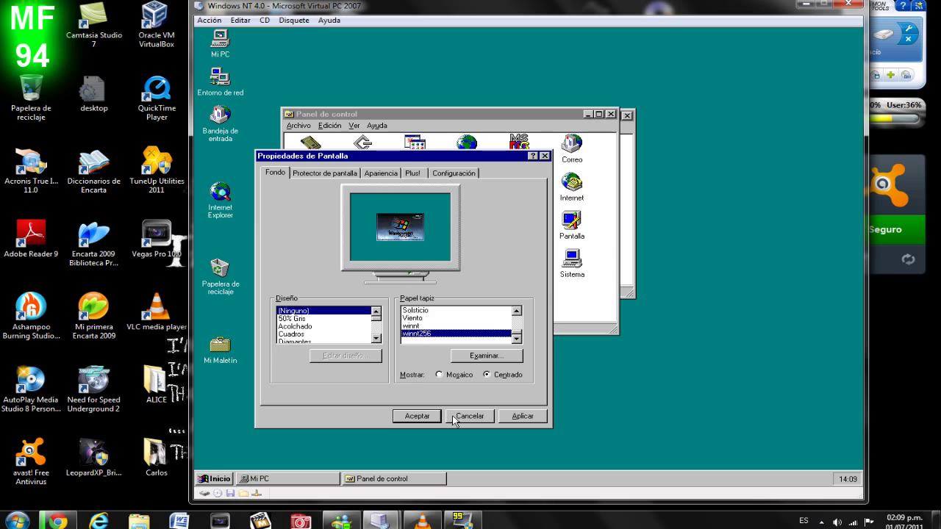
pyautogui.click(455, 416)
# View the general system properties and the C: drive's capacity in Mi PC, closing each window
pyautogui.doubleClick(566, 263)
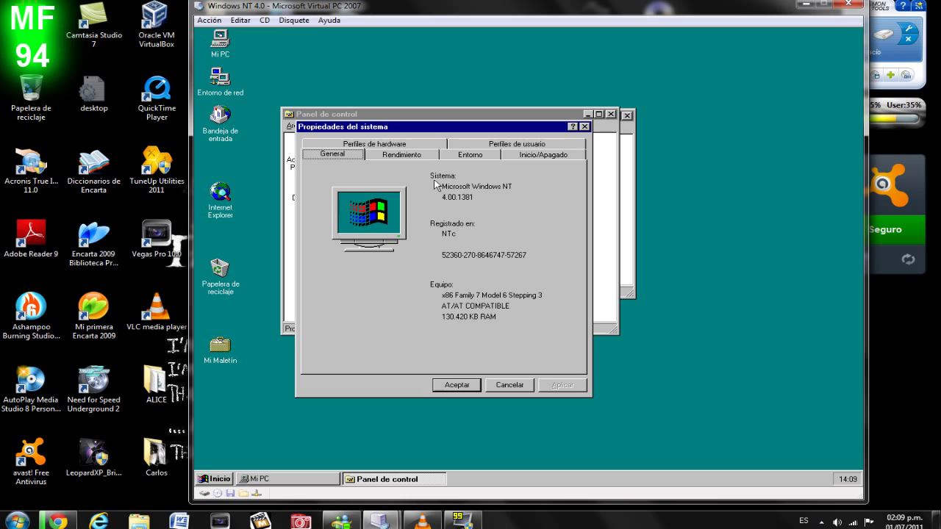
pyautogui.click(514, 387)
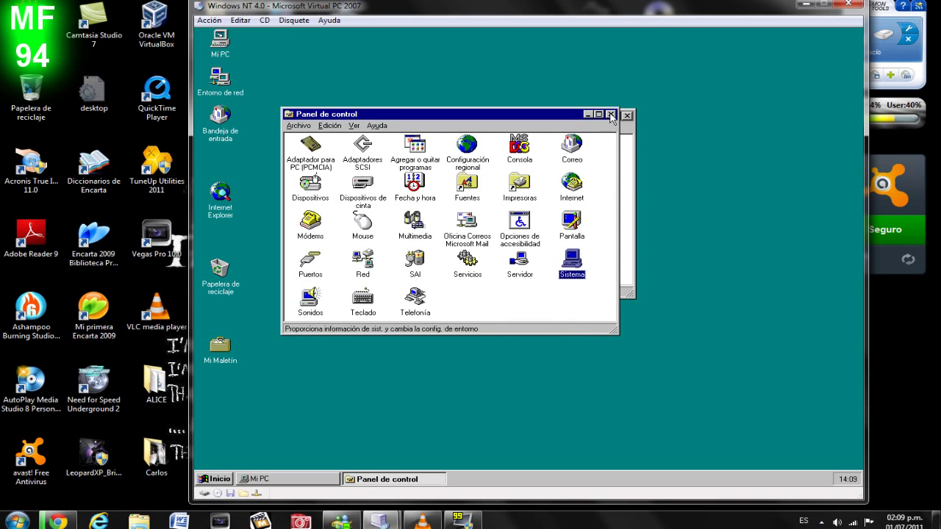
pyautogui.click(610, 115)
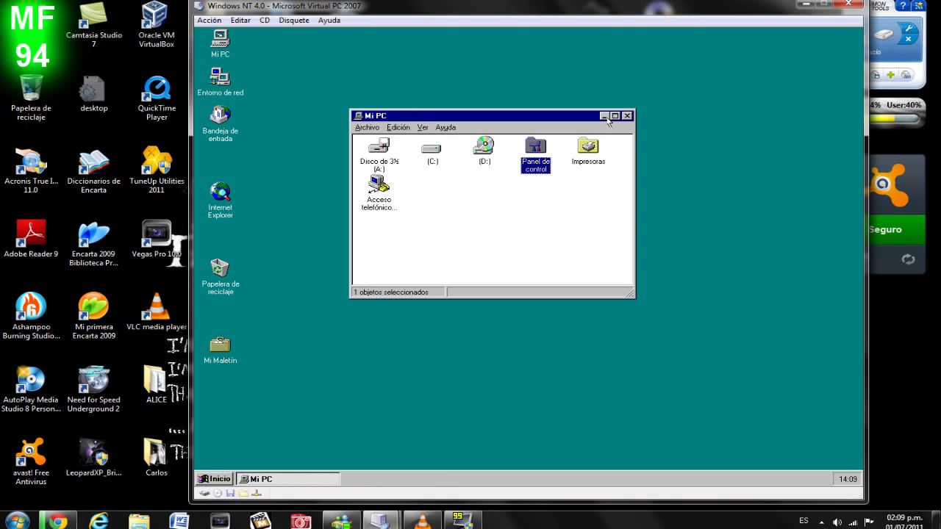
pyautogui.click(431, 158)
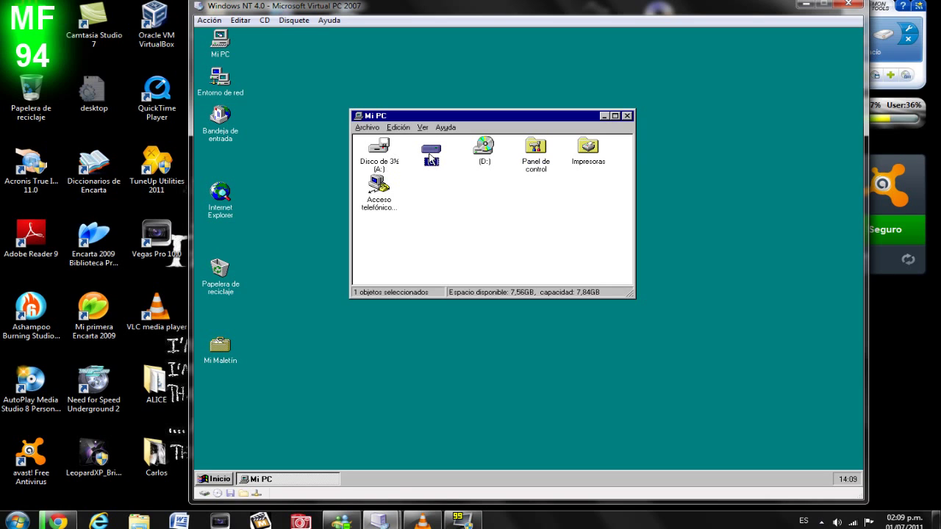
pyautogui.click(626, 115)
# Open Internet Explorer and read its local start page down to the end of the text
pyautogui.doubleClick(224, 192)
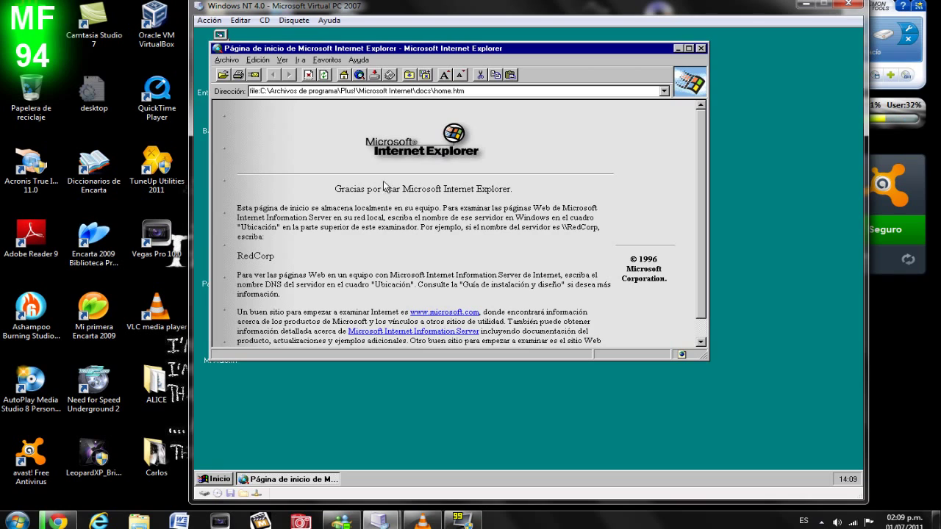
pyautogui.moveTo(355, 207); pyautogui.dragTo(461, 395)
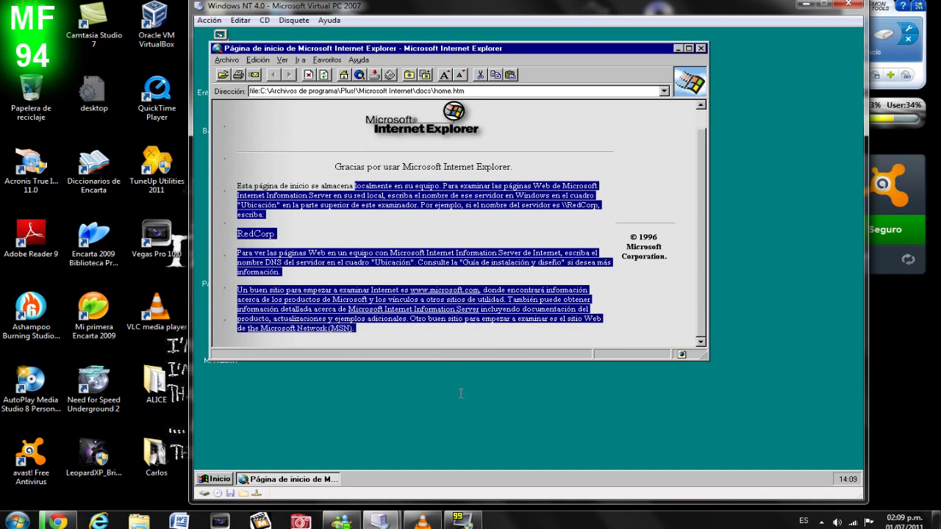
pyautogui.click(270, 253)
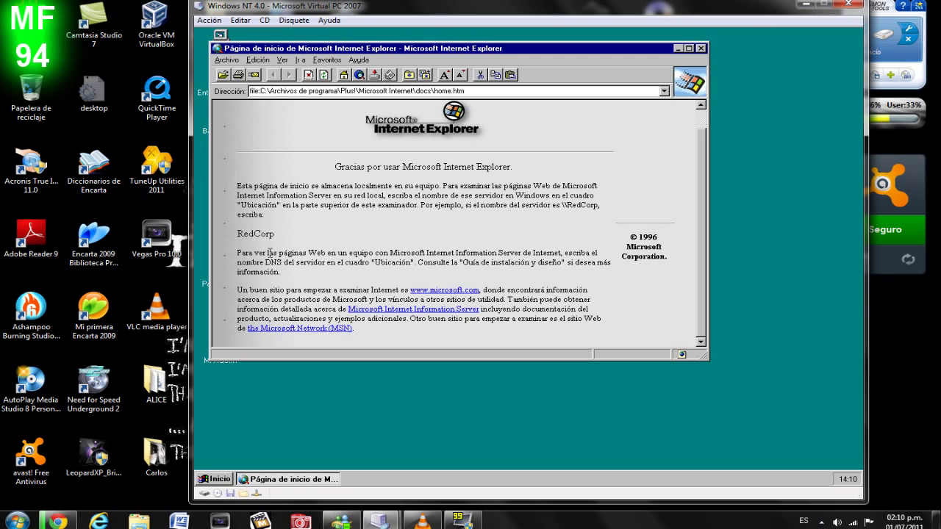
# View Internet Explorer's version and copyright information, dismiss it and close the browser
pyautogui.click(359, 60)
pyautogui.click(363, 90)
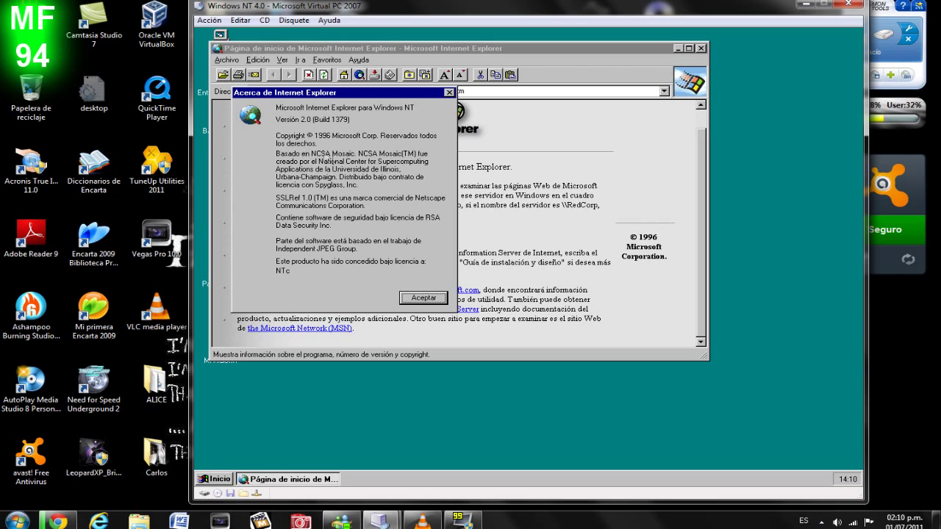
pyautogui.click(423, 298)
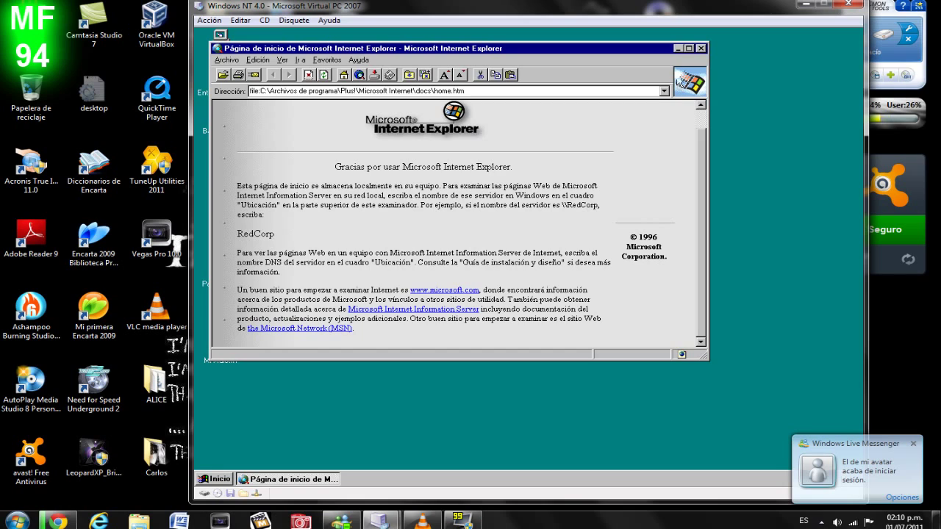
pyautogui.click(700, 48)
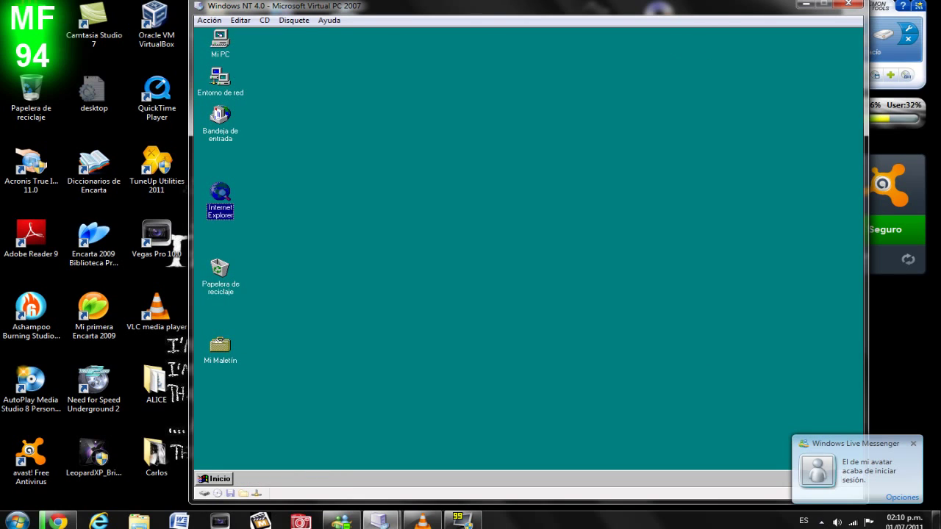
# Open Mi Maletín, finish its introductory wizard and close the empty briefcase window
pyautogui.doubleClick(220, 343)
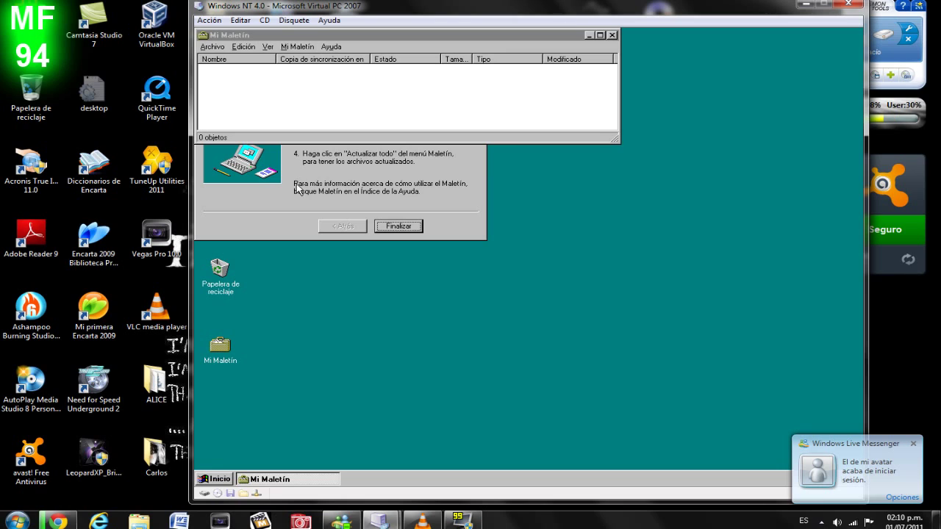
pyautogui.click(411, 227)
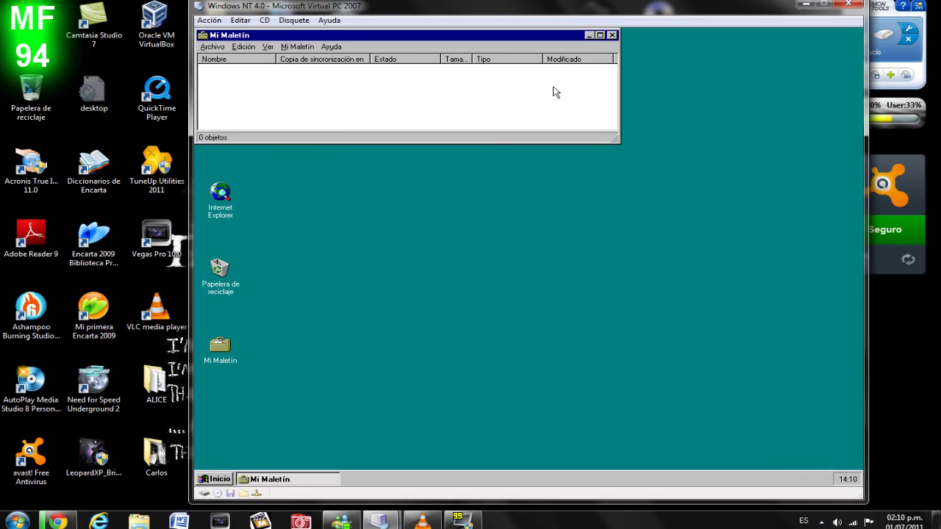
pyautogui.click(611, 35)
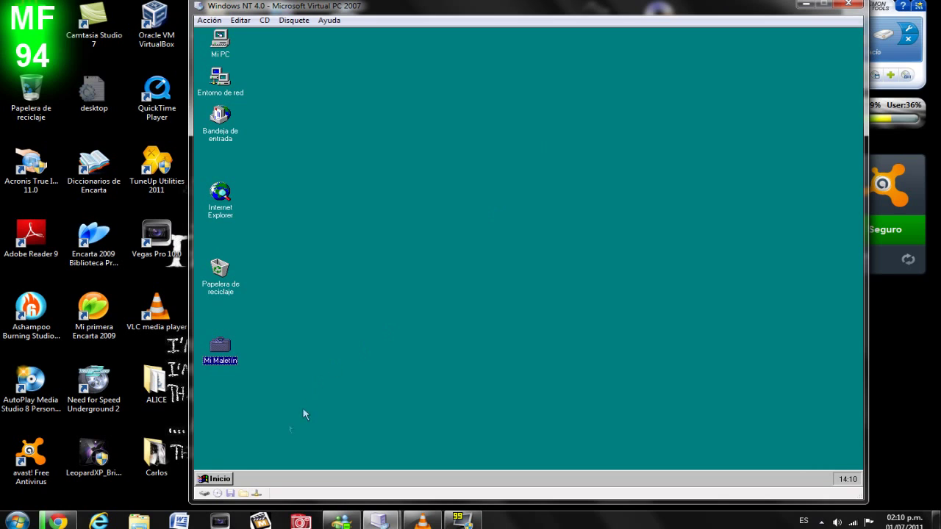
# Open the Marcador telefónico accessory, dismiss its modem warning and close the dialer
pyautogui.click(197, 480)
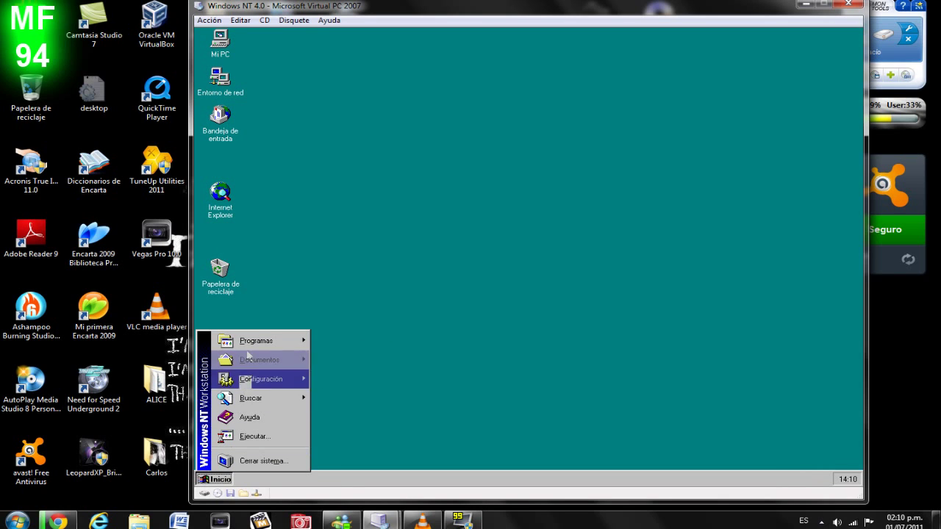
pyautogui.moveTo(255, 343)
pyautogui.moveTo(323, 347)
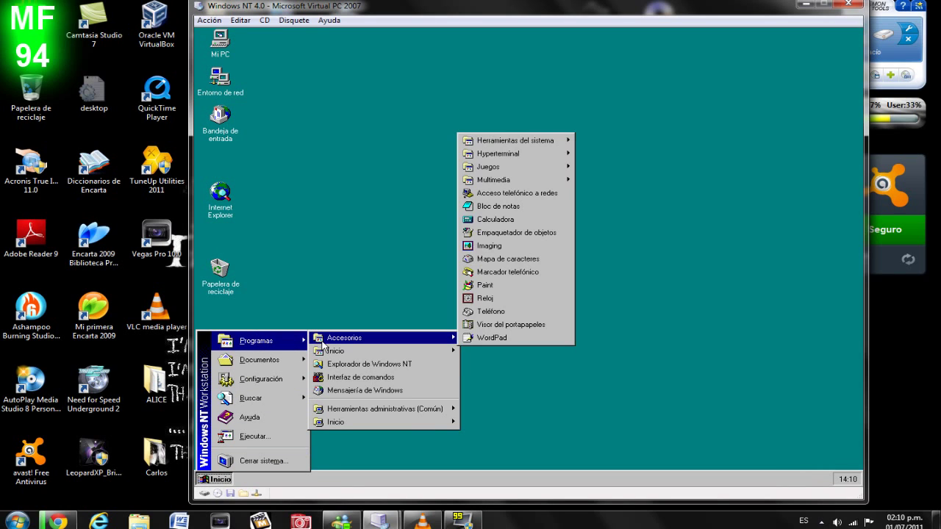
pyautogui.click(485, 272)
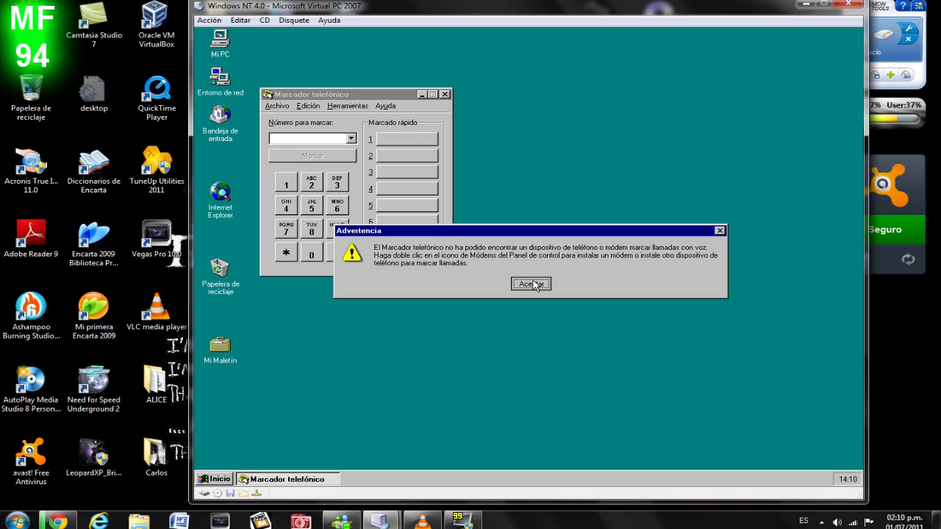
pyautogui.click(530, 284)
pyautogui.click(444, 95)
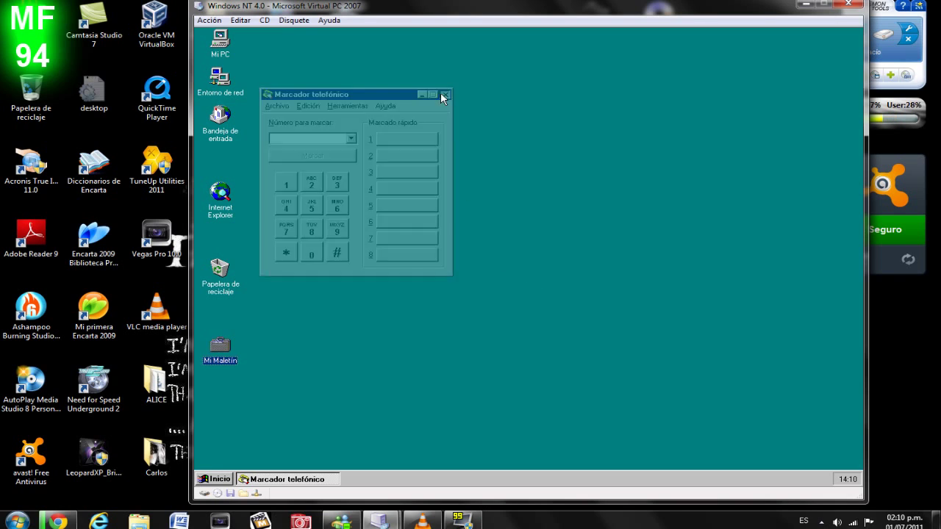
# Open the Empaquetador de objetos accessory, move its window towards the middle of the desktop and close it
pyautogui.click(209, 474)
pyautogui.moveTo(290, 341)
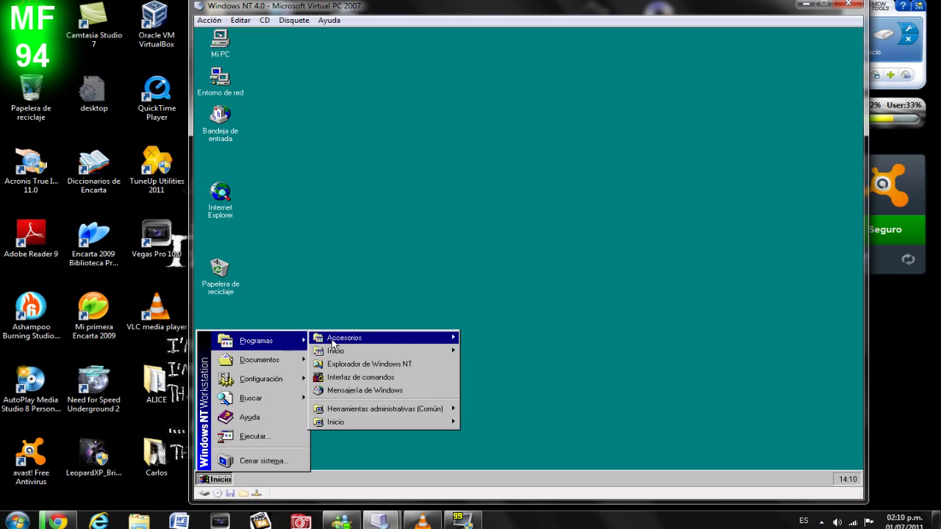
pyautogui.moveTo(333, 343)
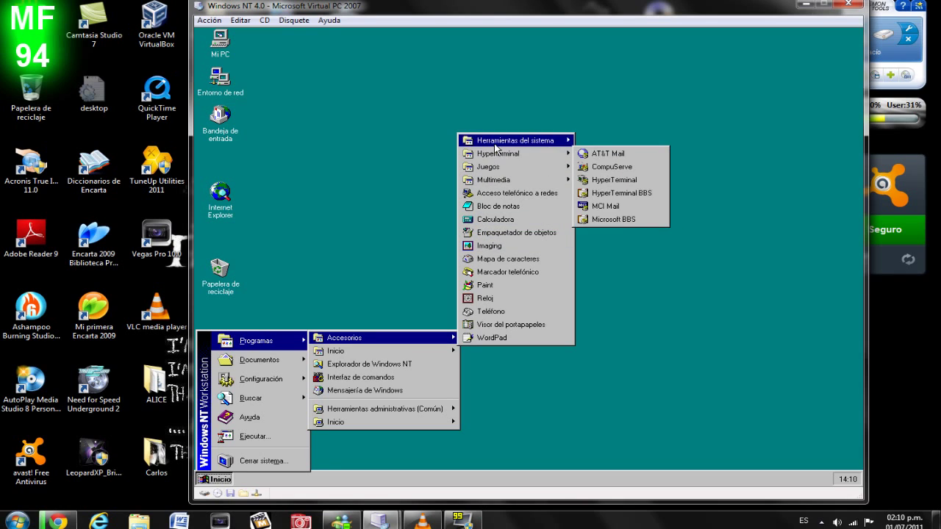
pyautogui.click(499, 234)
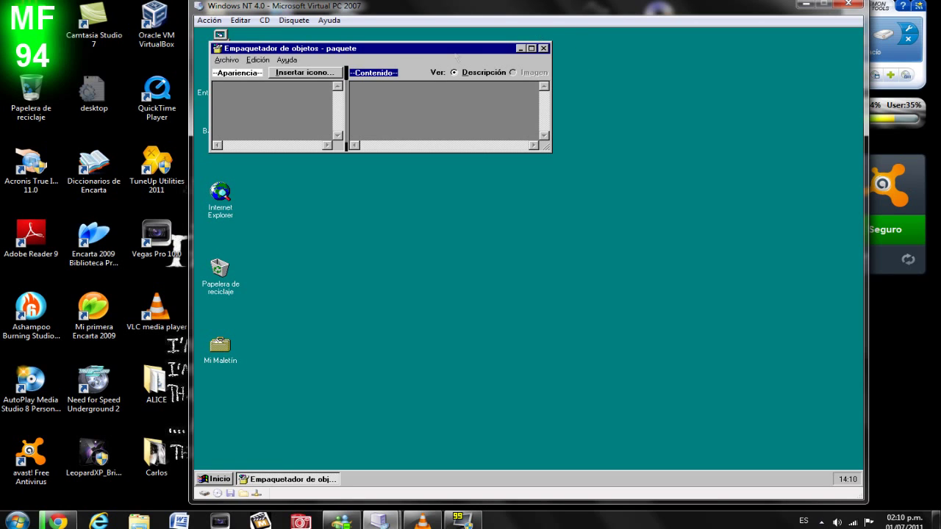
pyautogui.moveTo(451, 51); pyautogui.dragTo(558, 152)
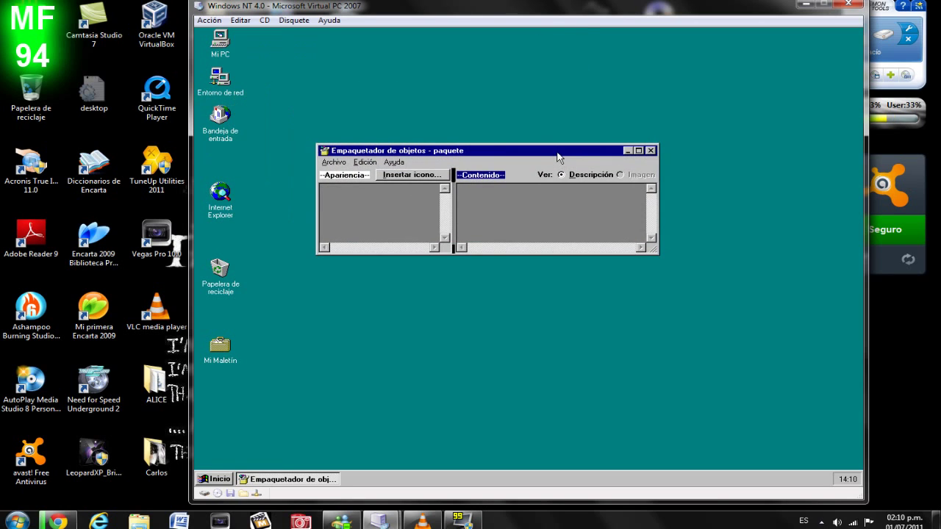
pyautogui.click(650, 150)
# Look through the installed program groups, including Multimedia, Juegos and Hyperterminal under Accesorios, without launching anything
pyautogui.click(203, 479)
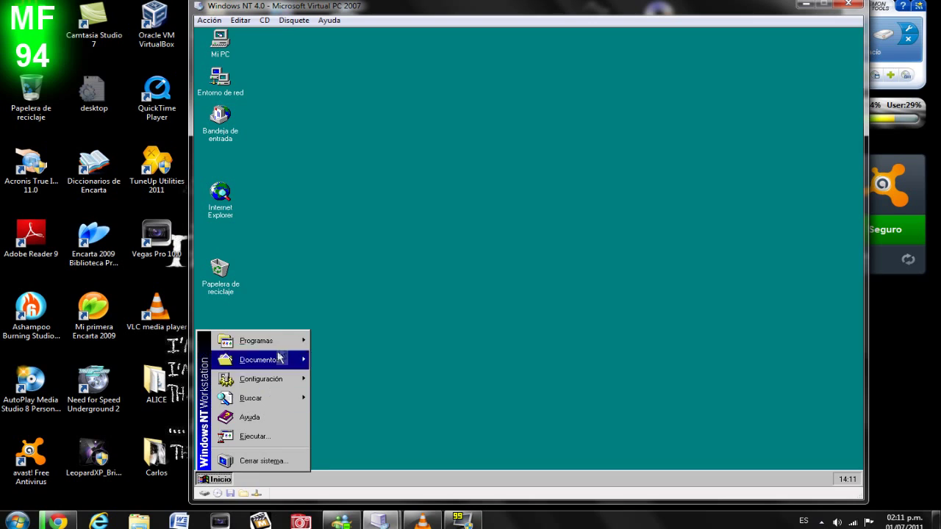
pyautogui.moveTo(272, 341)
pyautogui.moveTo(347, 343)
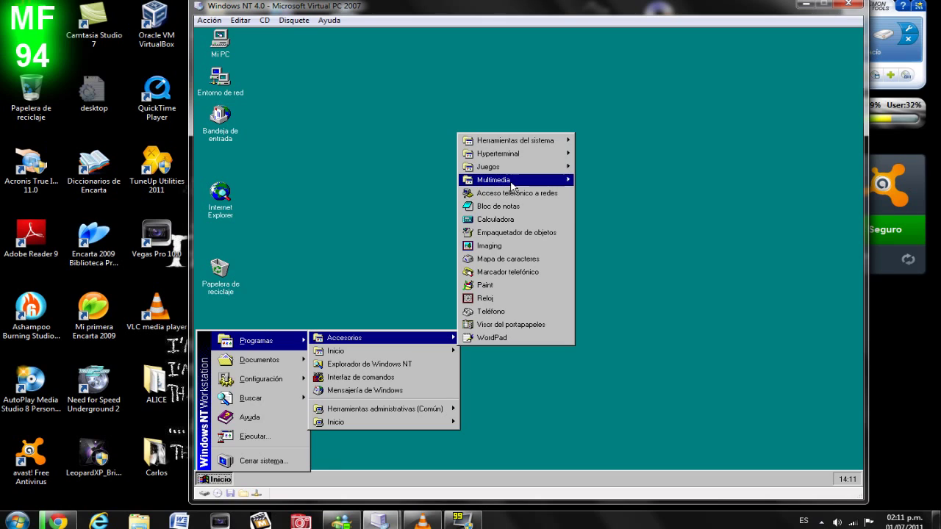
pyautogui.moveTo(512, 183)
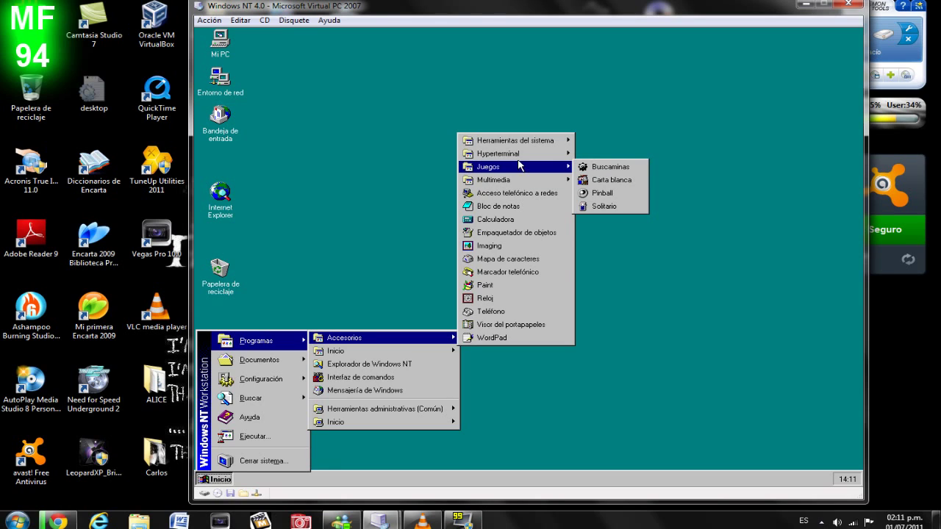
pyautogui.moveTo(520, 156)
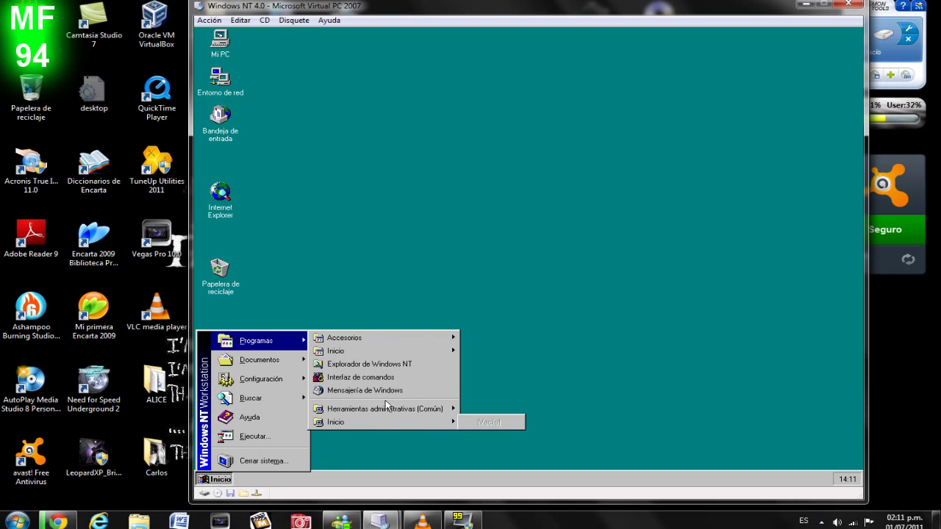
pyautogui.moveTo(279, 388)
pyautogui.click(352, 284)
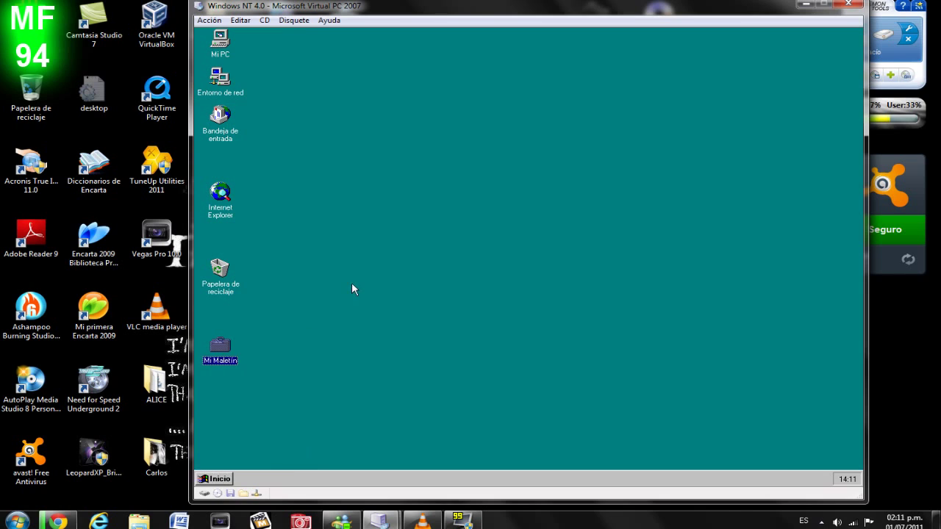
# Shut down Windows NT with the Cerrar el equipo option
pyautogui.click(214, 482)
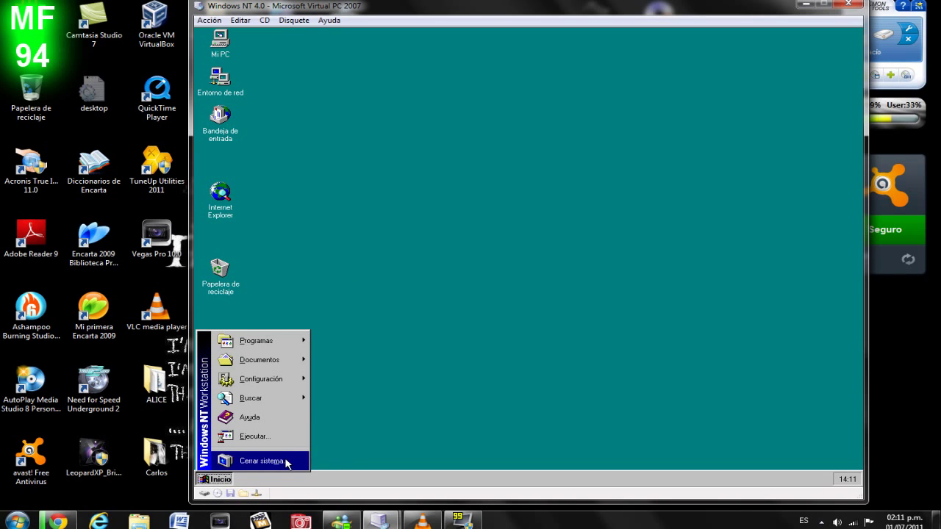
pyautogui.click(261, 461)
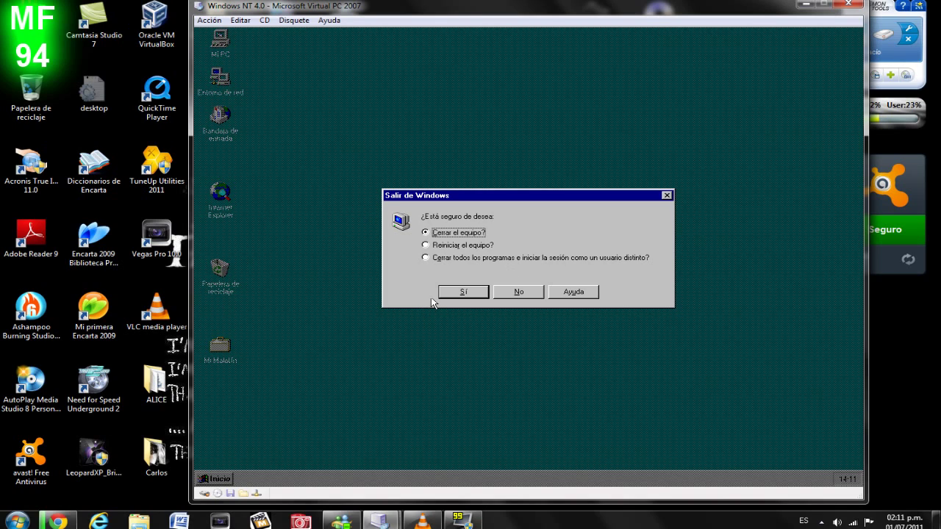
pyautogui.click(453, 293)
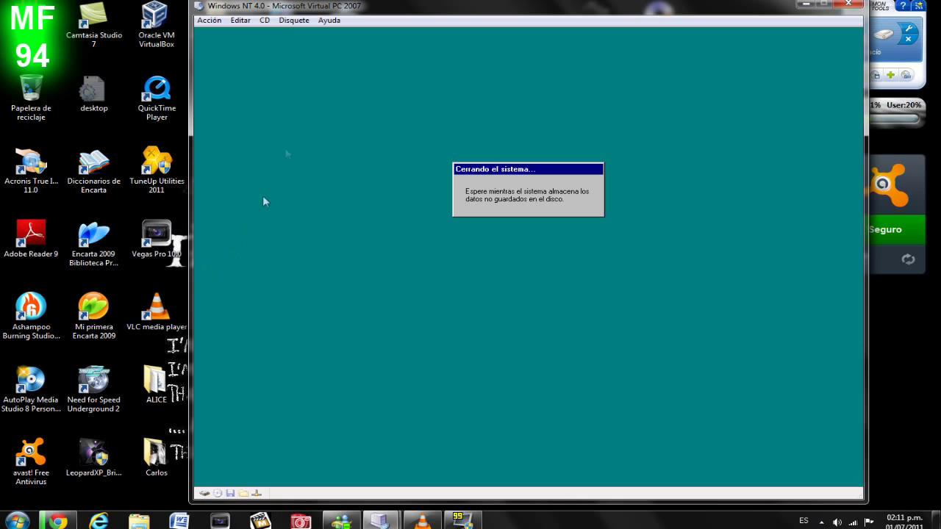
# Close the Windows NT 4.0 virtual machine with the Apagar option
pyautogui.click(211, 20)
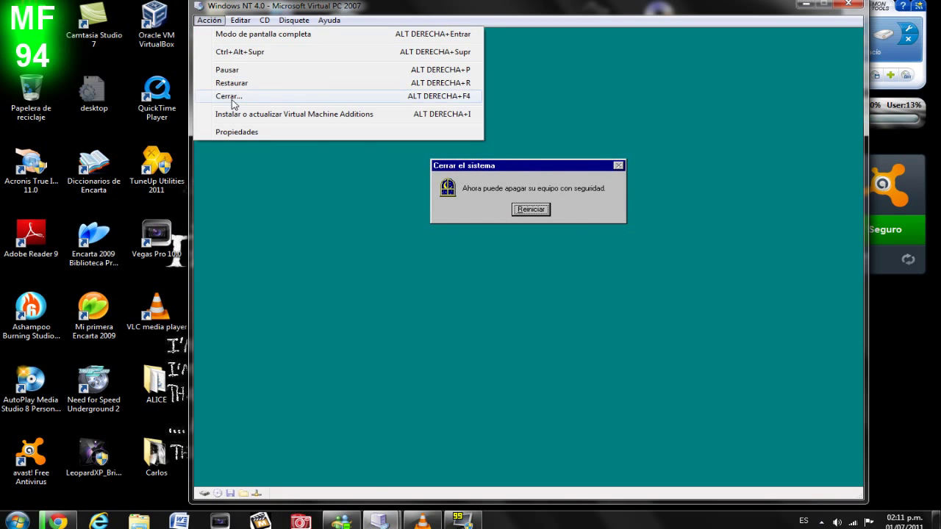
pyautogui.click(233, 97)
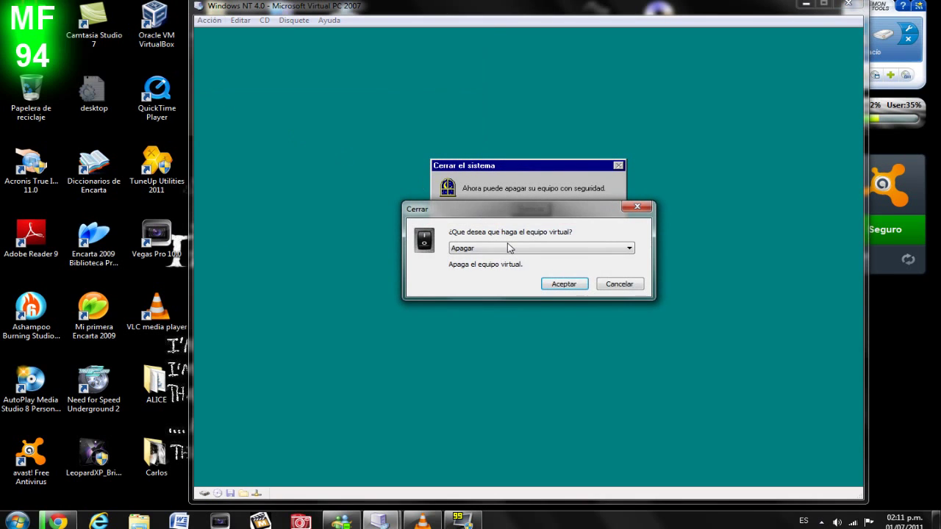
pyautogui.click(564, 284)
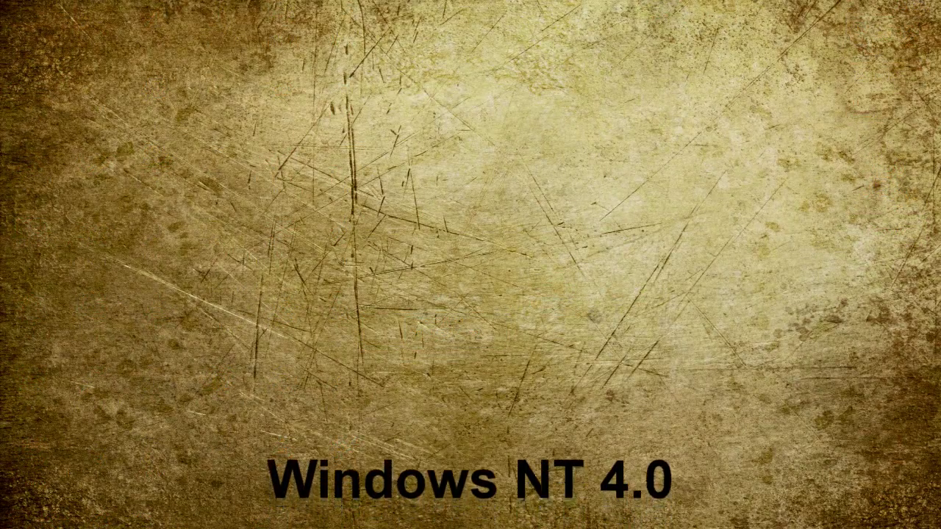